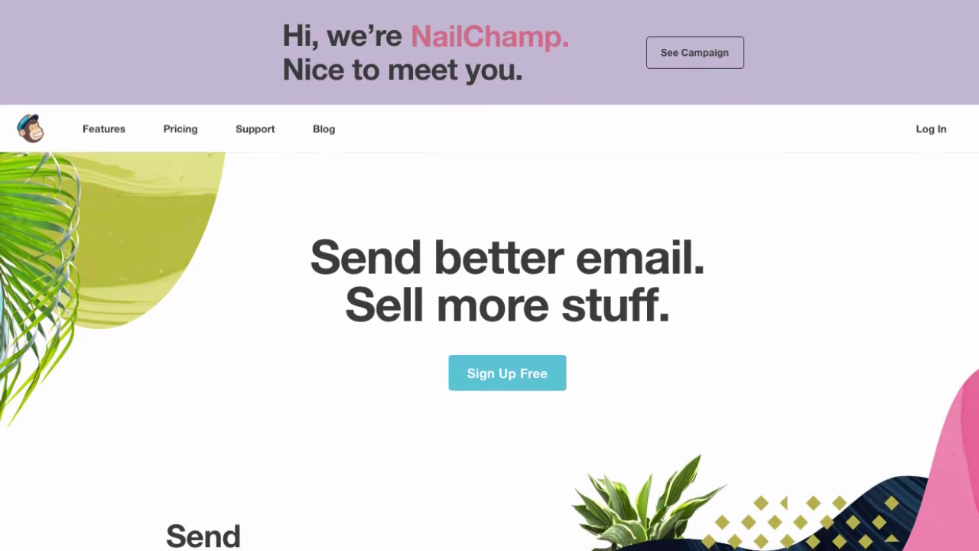
- Scroll the homepage past the Send, Sell and Advertise sections to the example campaign gallery
scroll(490, 306, down, 5)
scroll(490, 306, down, 1)
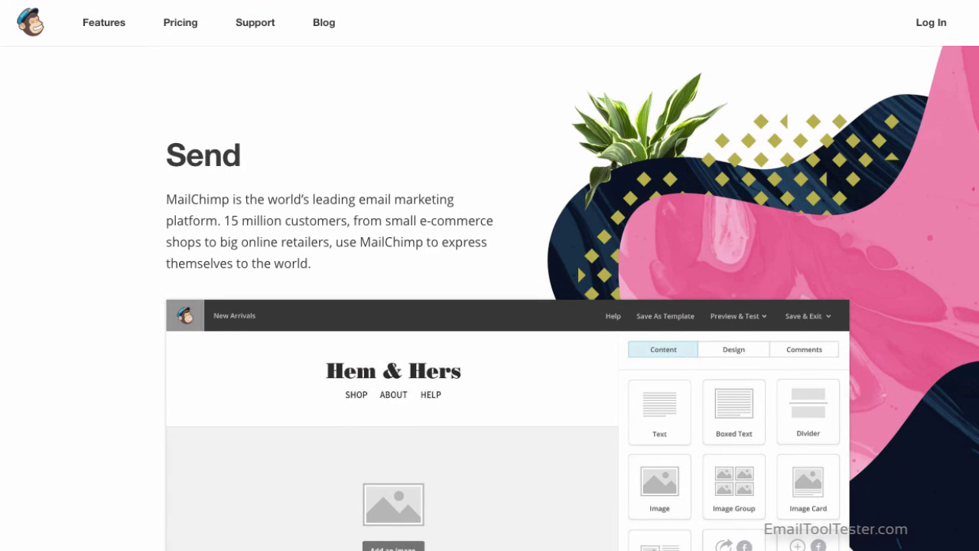
scroll(490, 306, down, 1)
scroll(489, 306, down, 2)
scroll(490, 306, down, 2)
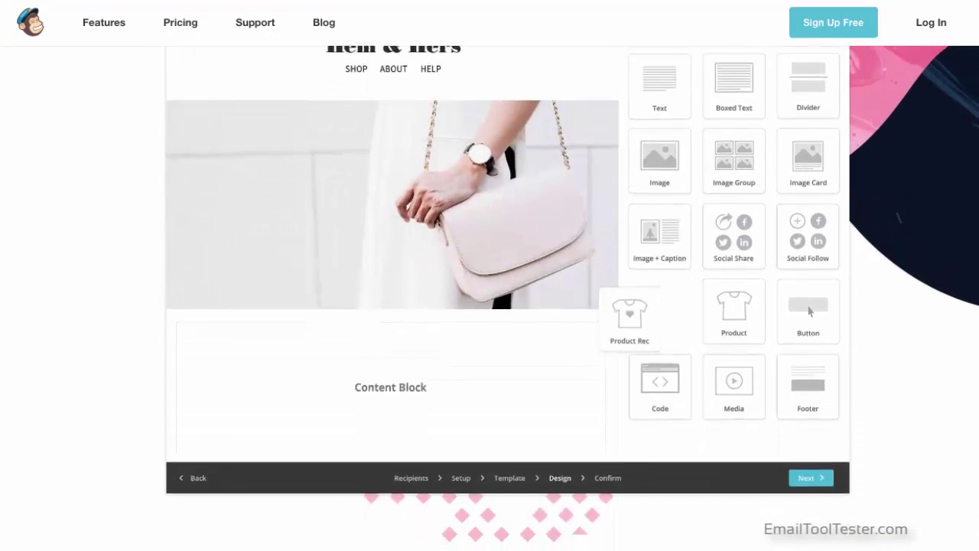
scroll(490, 306, down, 1)
scroll(489, 306, down, 1)
scroll(489, 306, down, 2)
scroll(490, 306, down, 1)
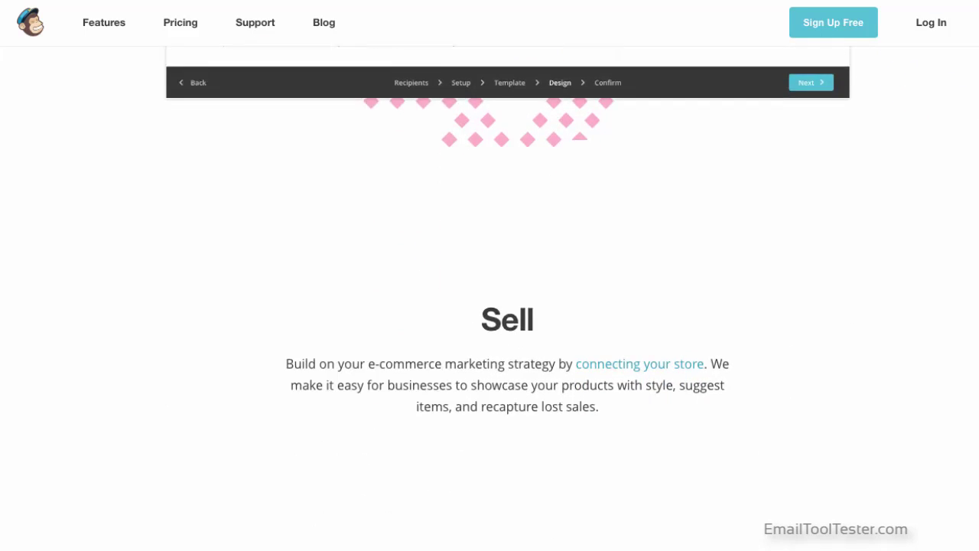
scroll(490, 306, down, 2)
scroll(490, 306, down, 2)
scroll(489, 306, down, 1)
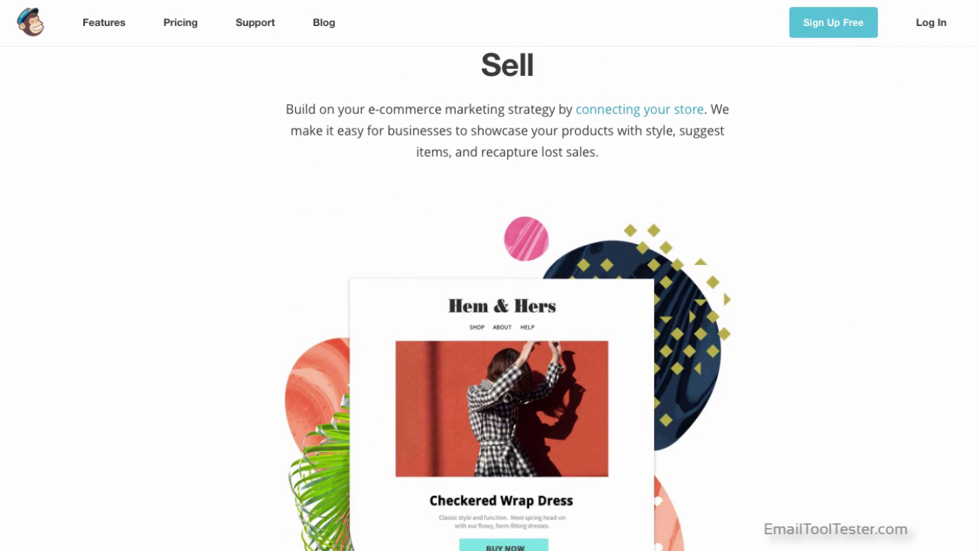
scroll(490, 306, down, 1)
scroll(490, 306, down, 2)
scroll(489, 306, down, 3)
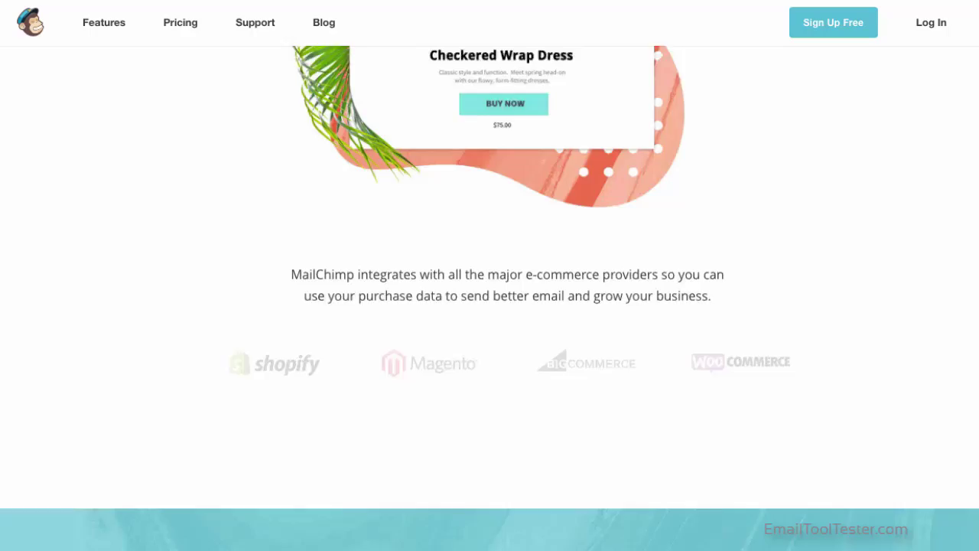
scroll(489, 306, down, 2)
scroll(489, 306, down, 2)
scroll(489, 306, down, 1)
scroll(489, 306, down, 2)
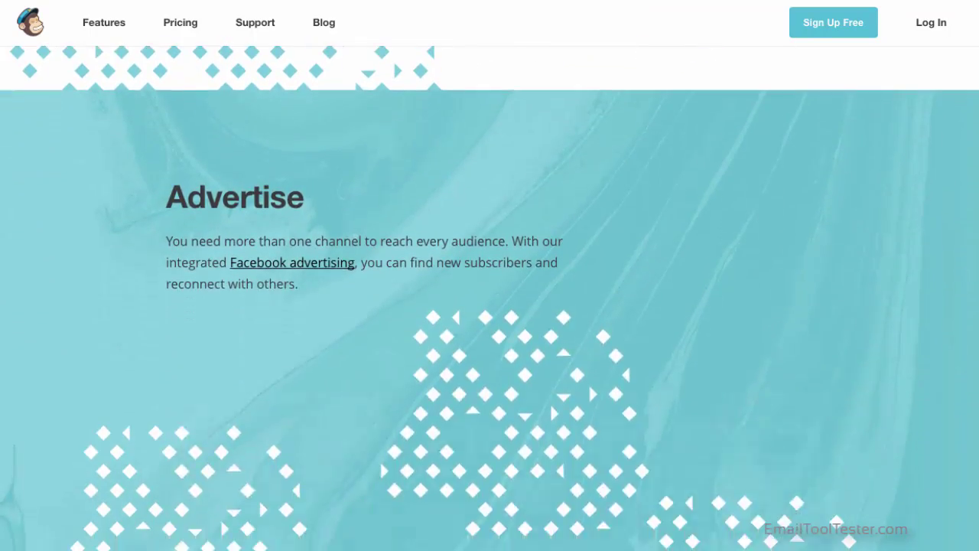
scroll(490, 306, down, 1)
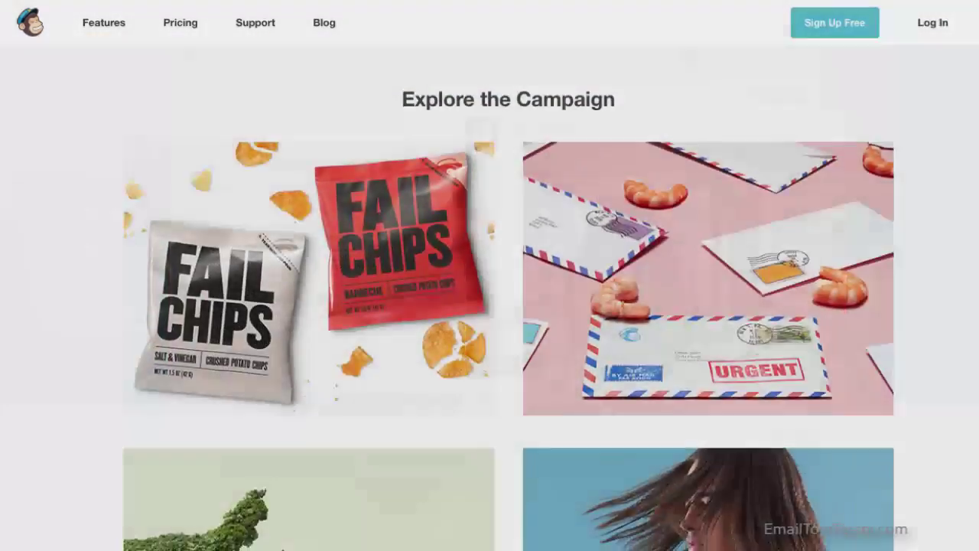
scroll(490, 306, down, 1)
scroll(489, 306, down, 2)
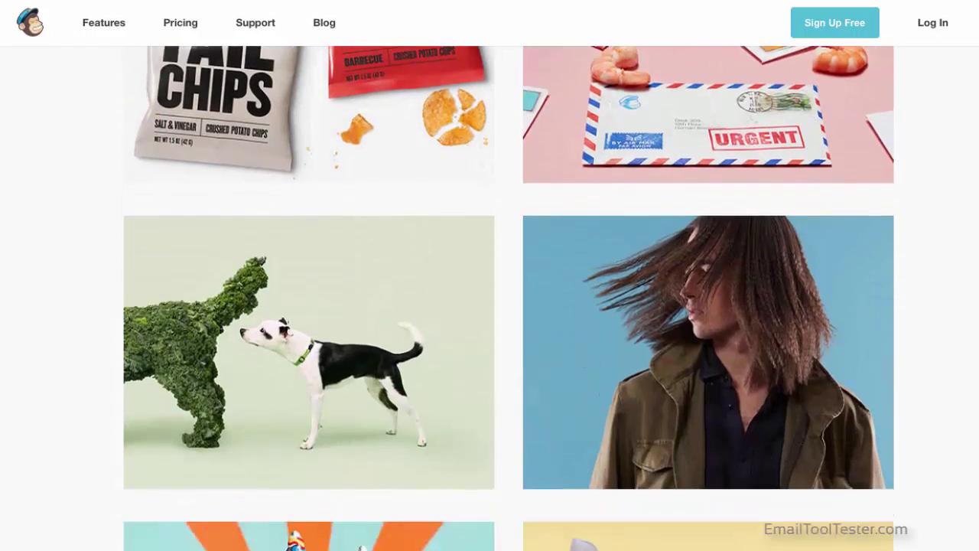
scroll(489, 306, down, 1)
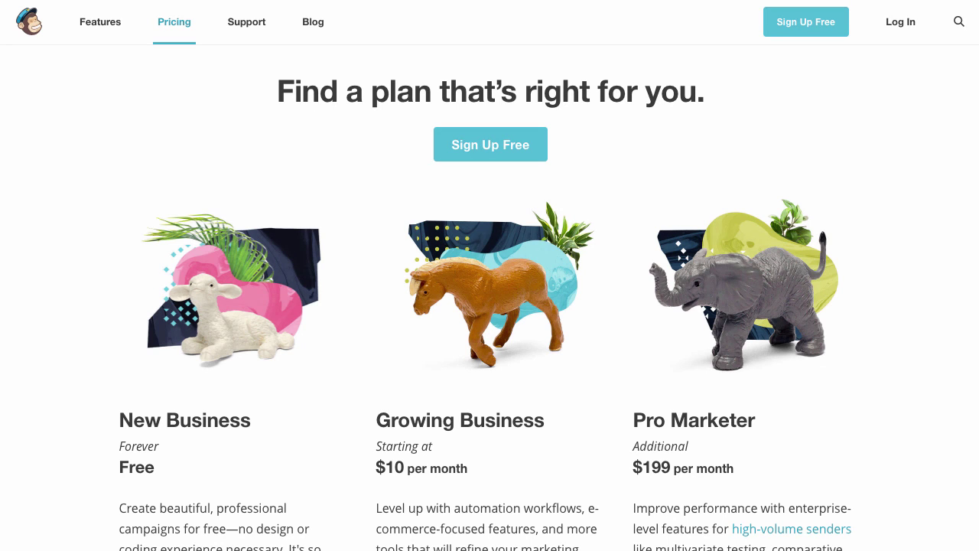
- Look at the New Business plan details, then open the Growing Business pricing calculator
scroll(489, 306, down, 2)
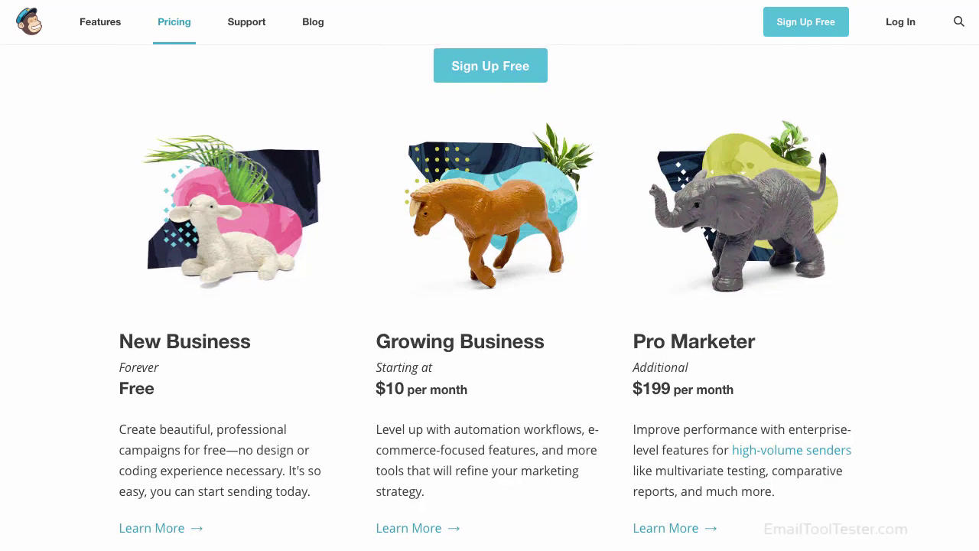
scroll(489, 306, down, 1)
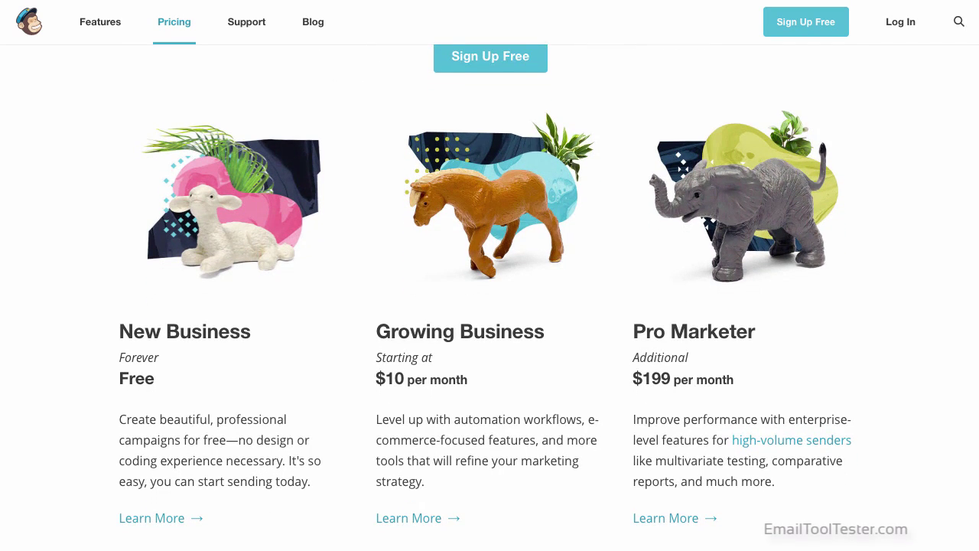
click(170, 521)
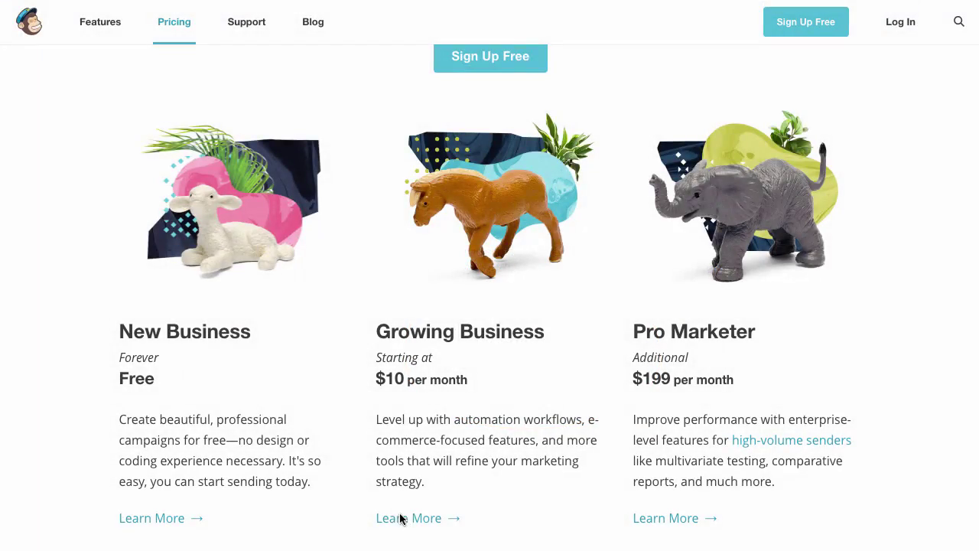
click(404, 519)
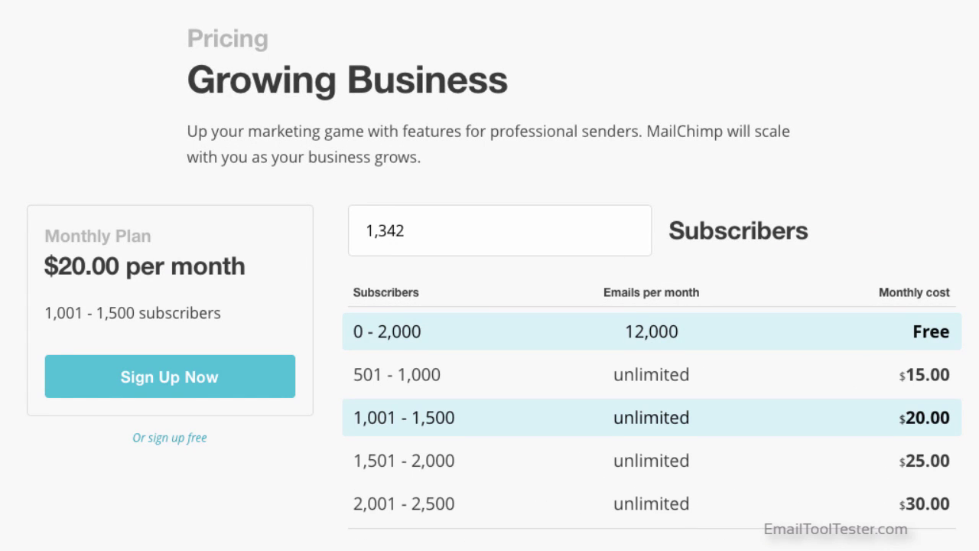
- Enter 2,000 subscribers and switch to Pay as you go: 2,000 credits for $60.00
scroll(490, 306, down, 3)
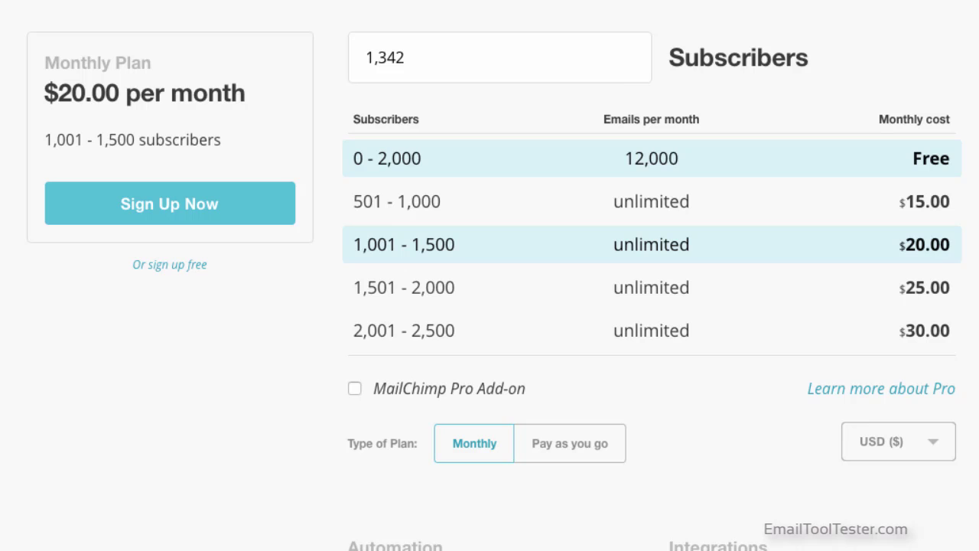
drag(543, 51, 327, 68)
text(2000)
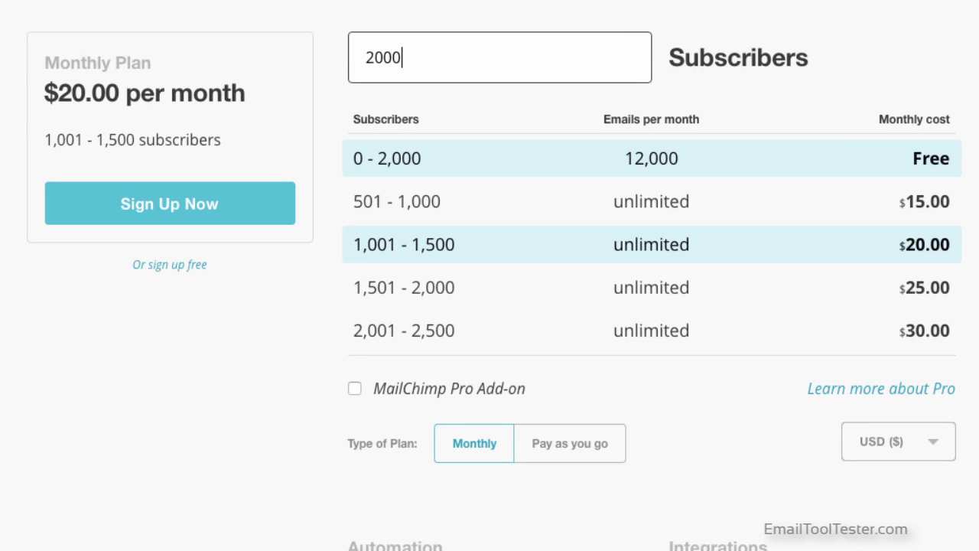
click(651, 192)
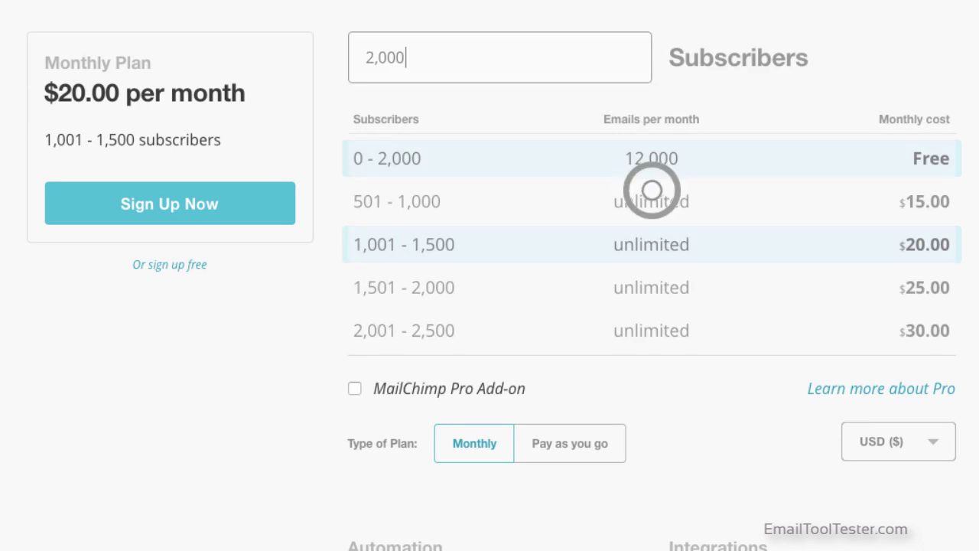
click(371, 59)
click(542, 453)
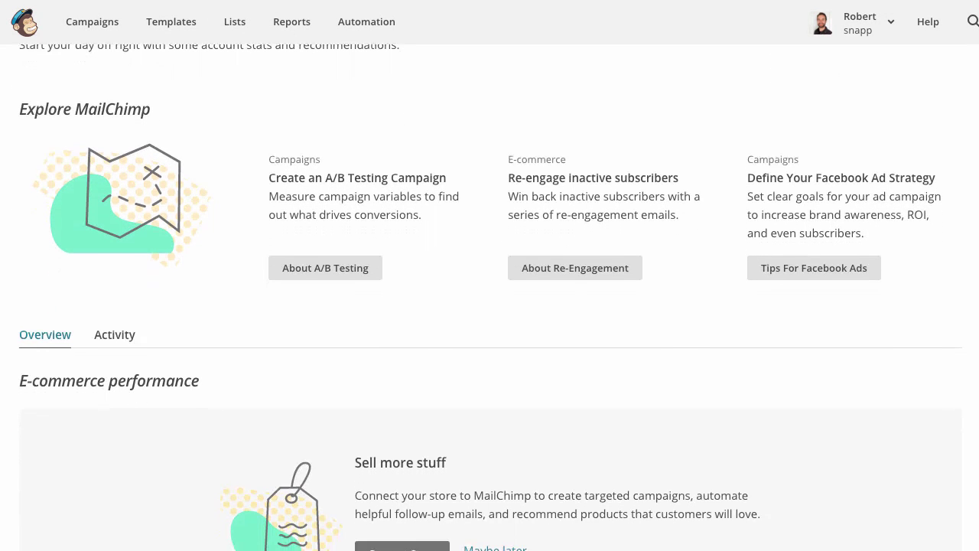
scroll(490, 306, down, 2)
scroll(490, 306, down, 2)
scroll(489, 306, down, 2)
scroll(489, 306, down, 1)
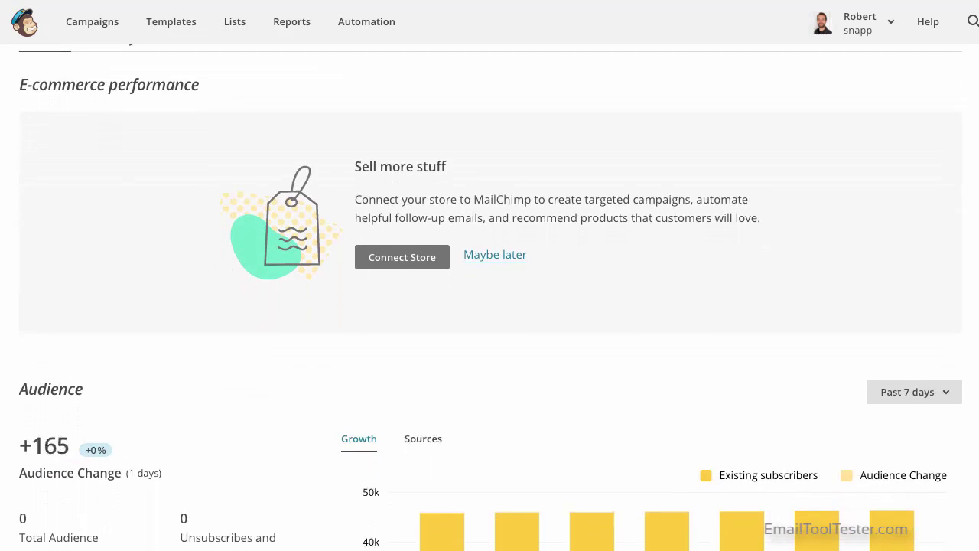
scroll(490, 306, down, 1)
scroll(490, 306, down, 1)
scroll(490, 306, down, 1)
scroll(490, 306, down, 2)
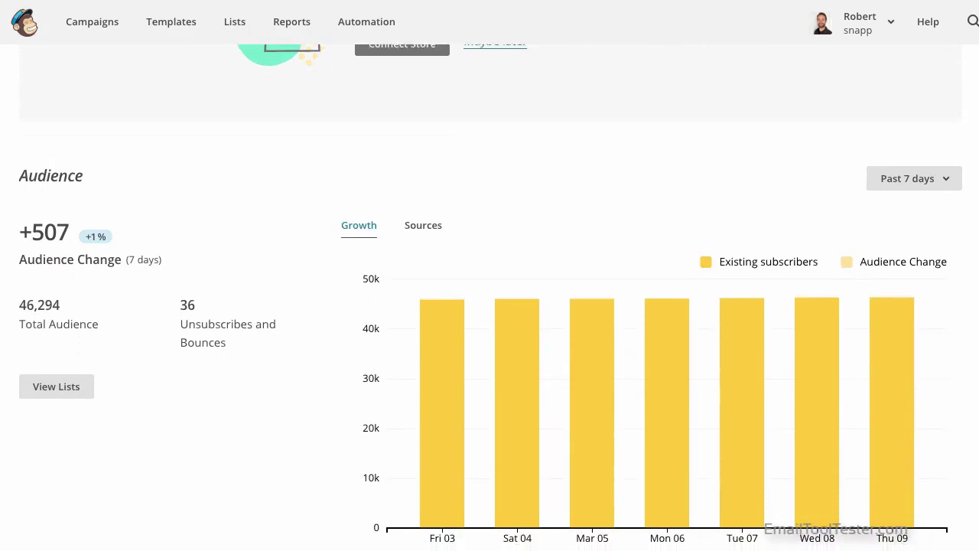
scroll(490, 306, down, 1)
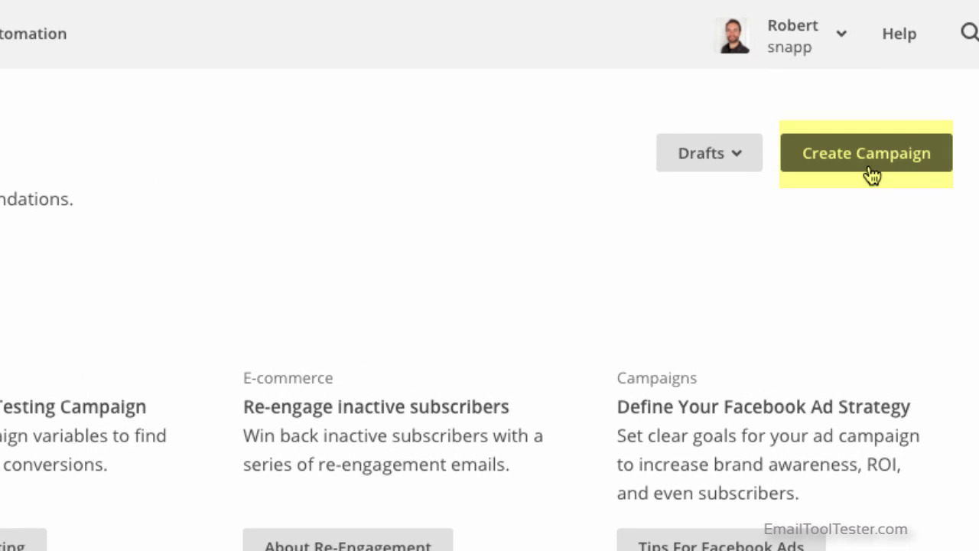
- Create a new Regular-type campaign named ToolTester
click(870, 171)
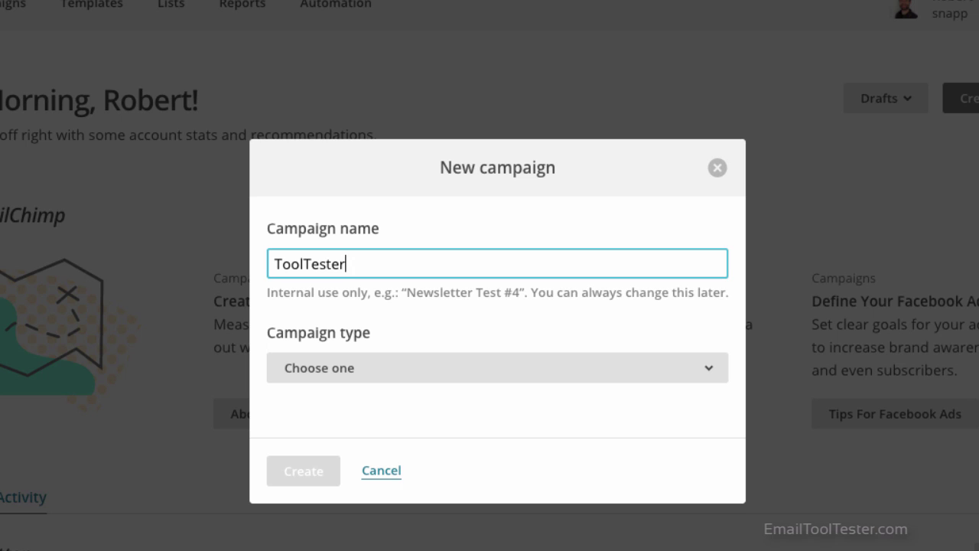
click(592, 354)
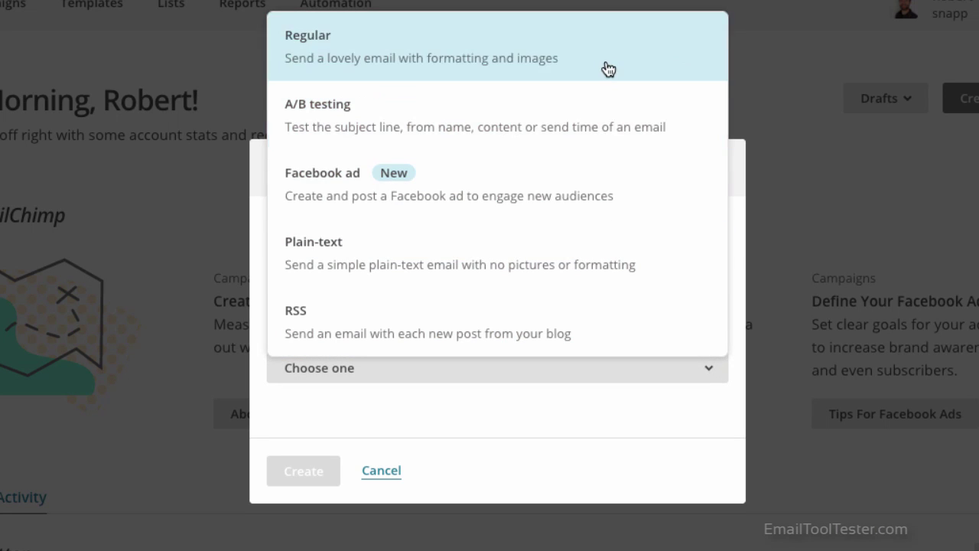
click(608, 67)
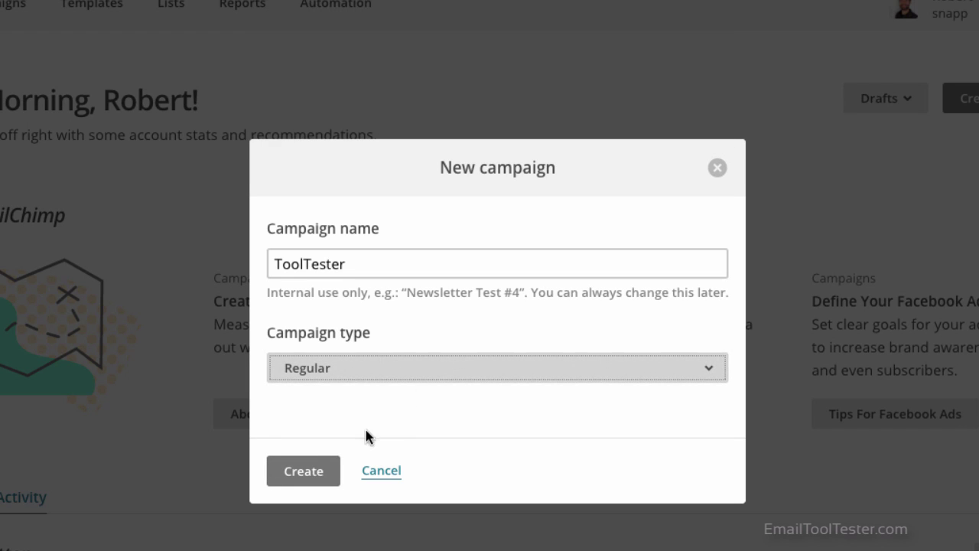
click(325, 470)
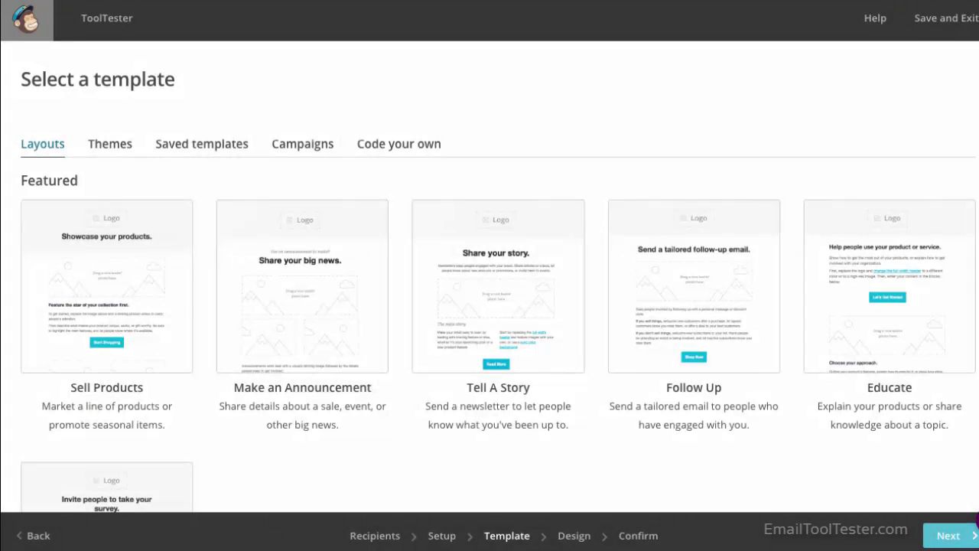
- Browse the Themes tab's featured and e-commerce template designs
click(104, 145)
scroll(490, 306, down, 1)
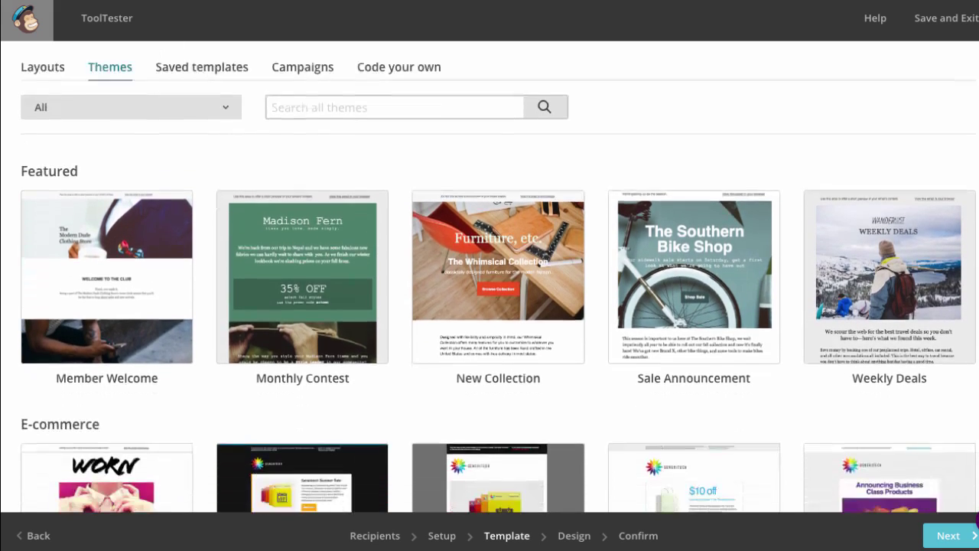
scroll(490, 306, down, 3)
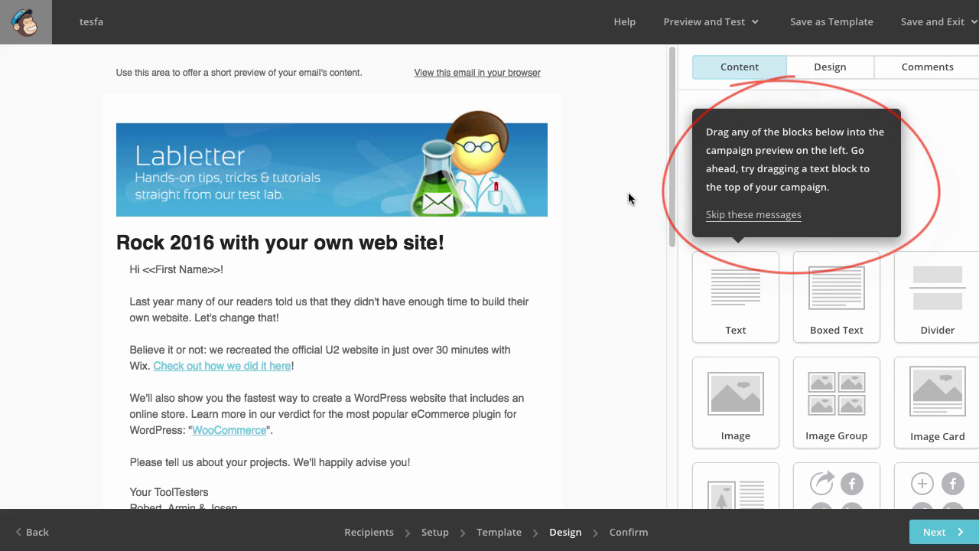
- Add an image-with-caption block to the third column and paste the 'Create a website' article copy
click(709, 216)
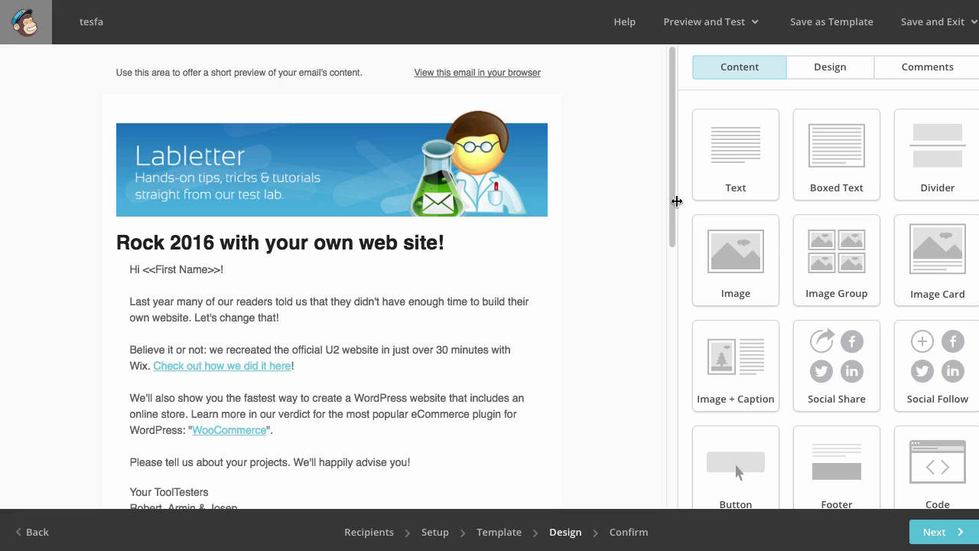
drag(675, 199, 687, 394)
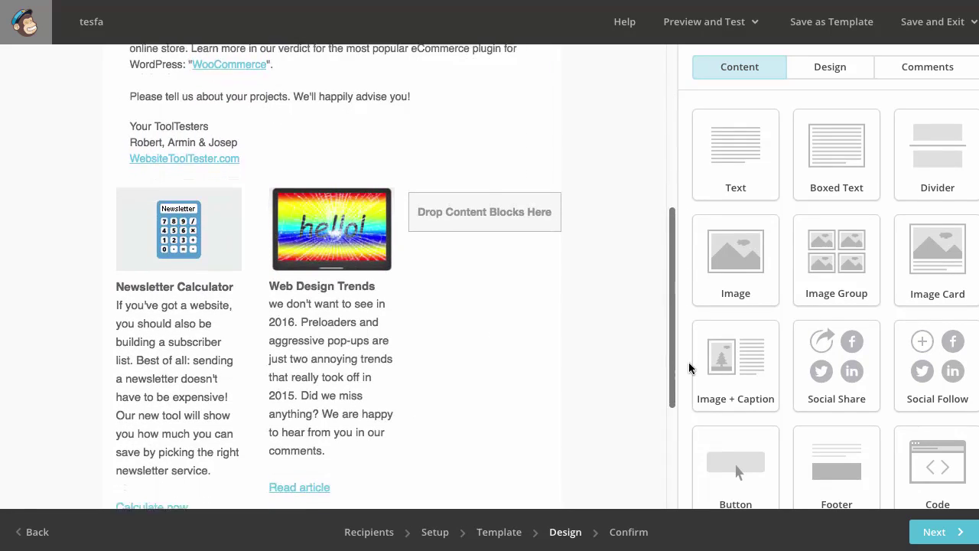
drag(733, 354, 454, 136)
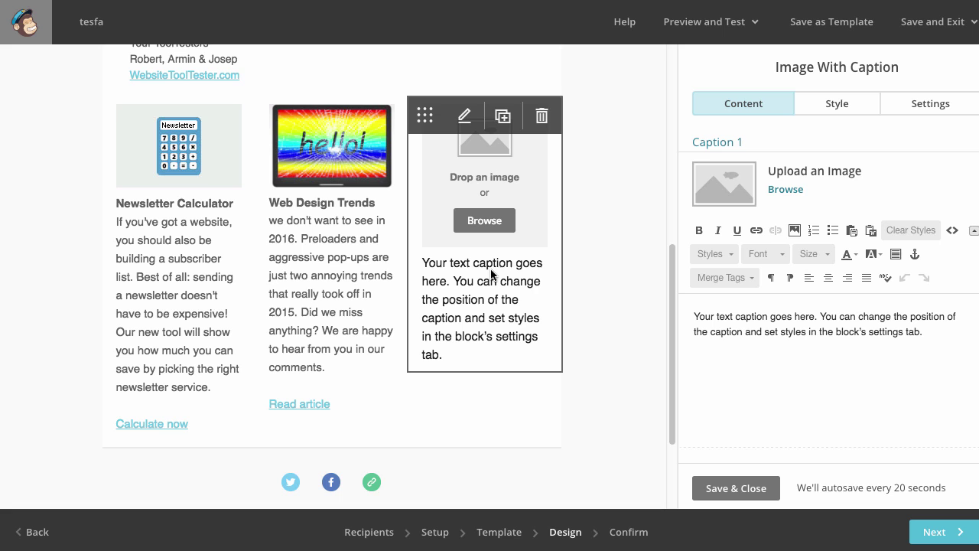
drag(687, 316, 879, 344)
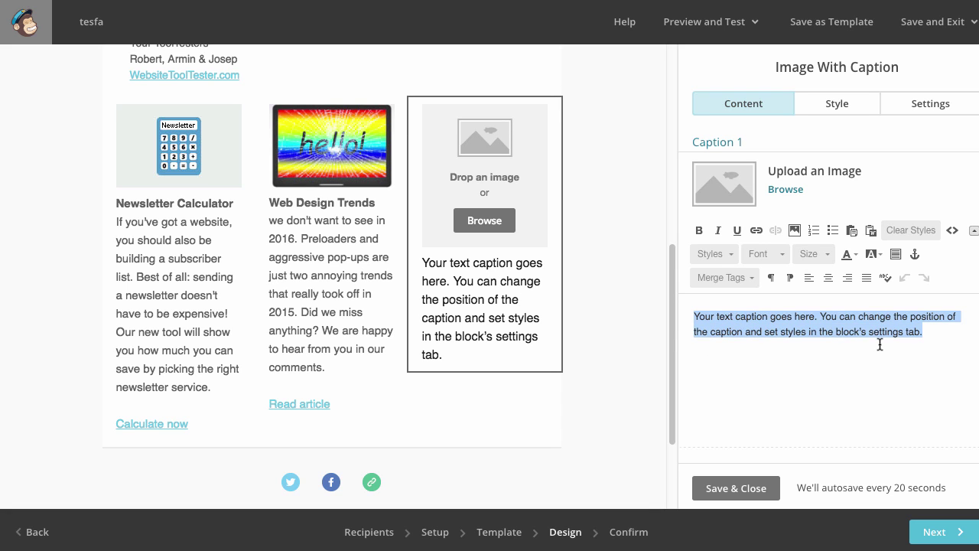
text(Create a website Which is the best tool for your project? A modern website builder can save you a lot of time and money, but is it powerful enough? Let’s find out what you can and cannot achieve with them.  Read article)
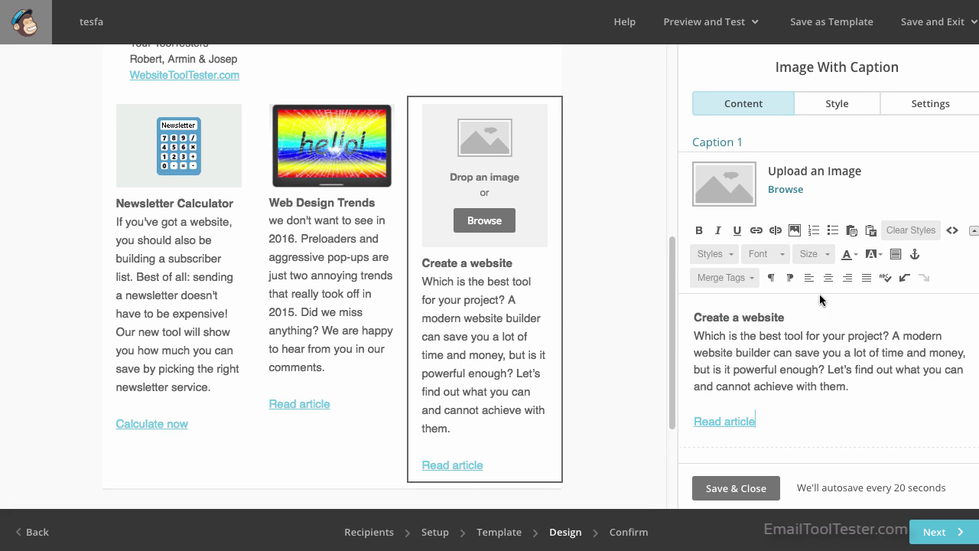
- Give the block the 'create' check-and-cross image from the File Manager and finish editing
click(781, 189)
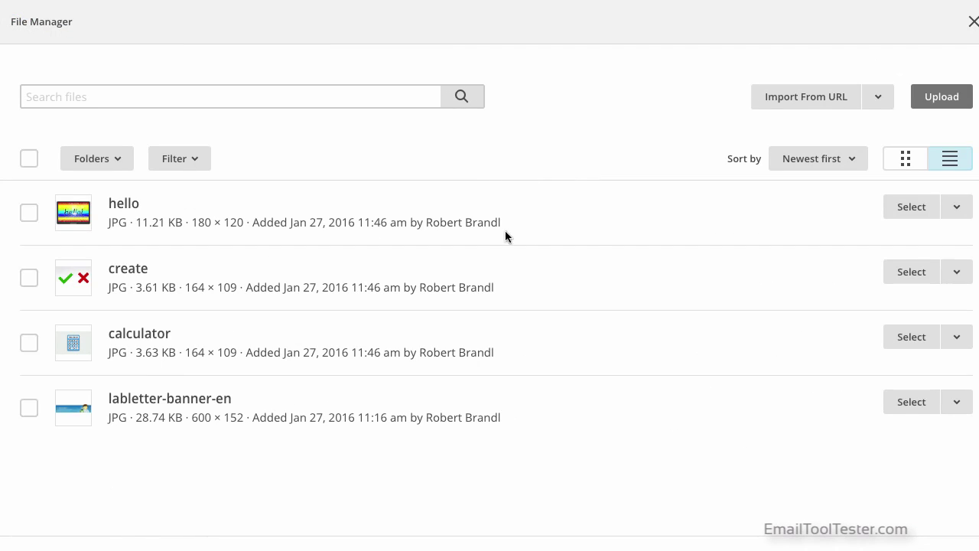
click(890, 274)
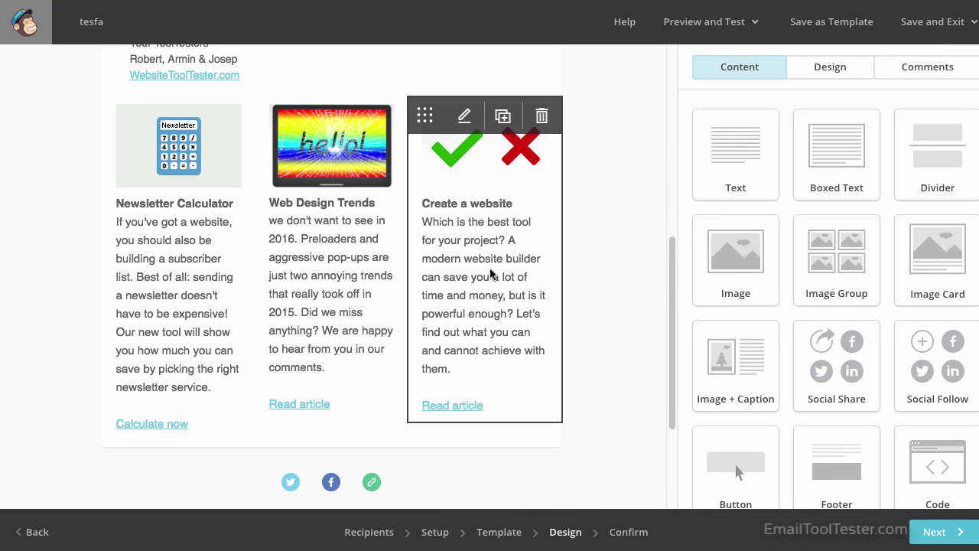
click(357, 258)
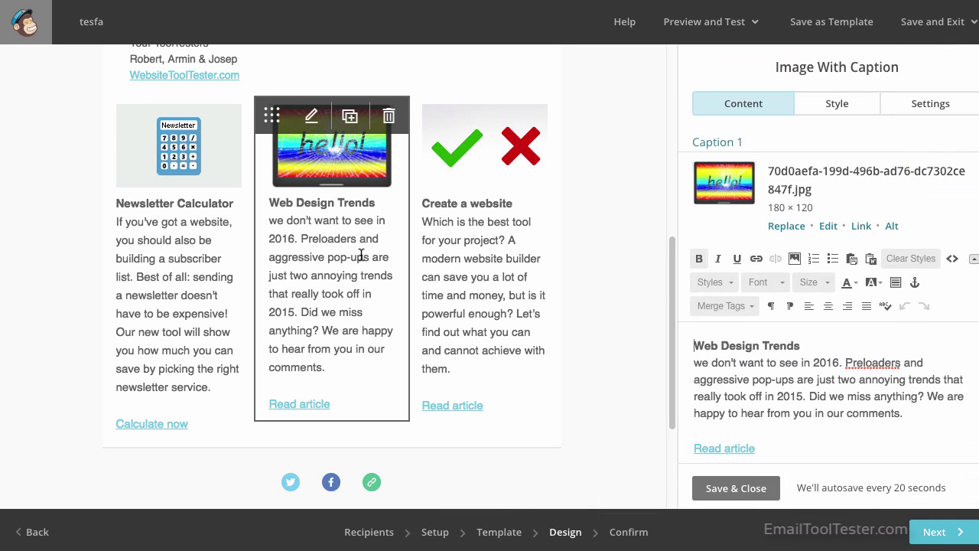
click(241, 271)
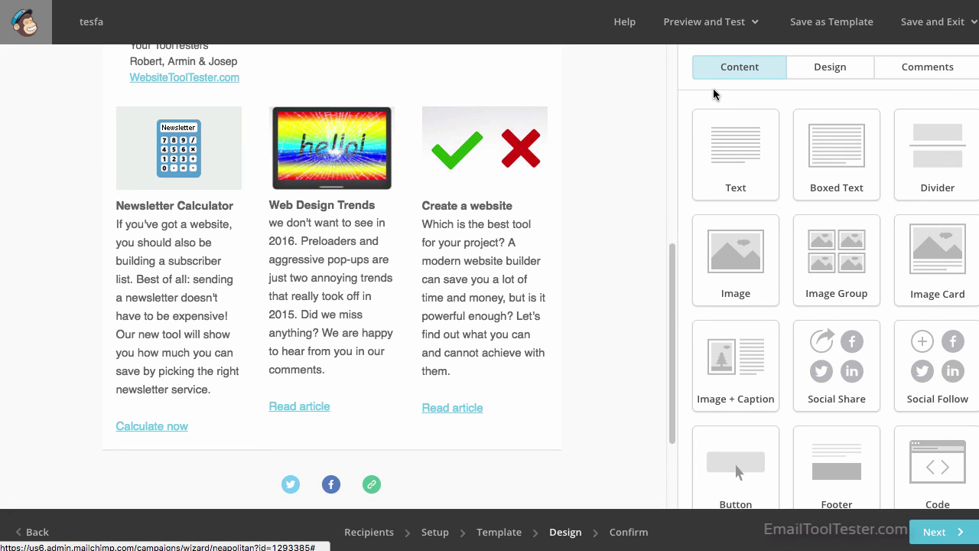
- Open the Help knowledge base, scroll through it, and close it
click(624, 21)
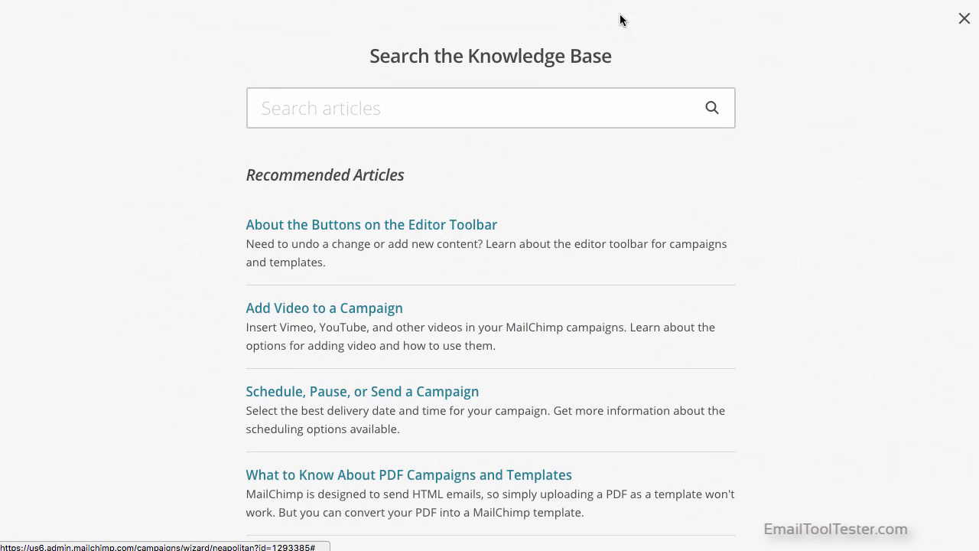
scroll(639, 208, down, 1)
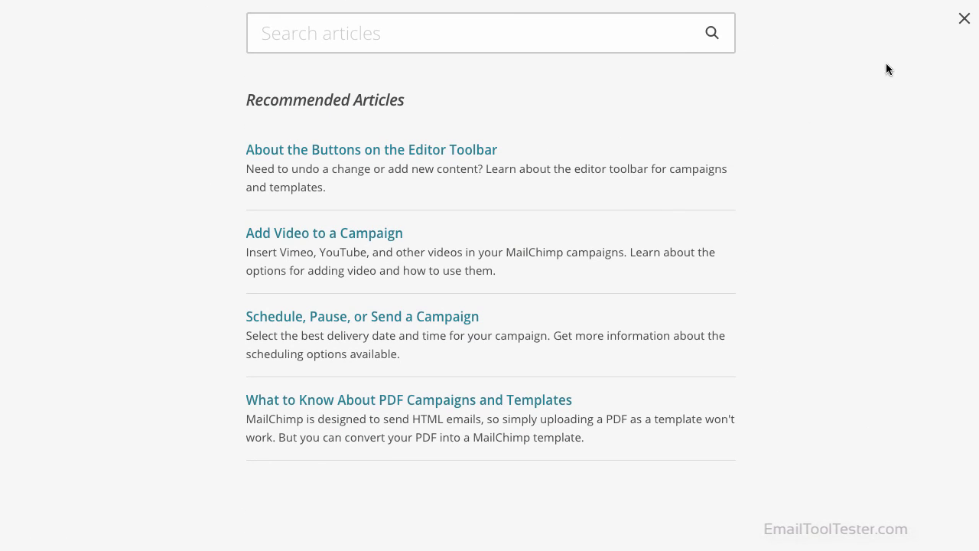
click(969, 17)
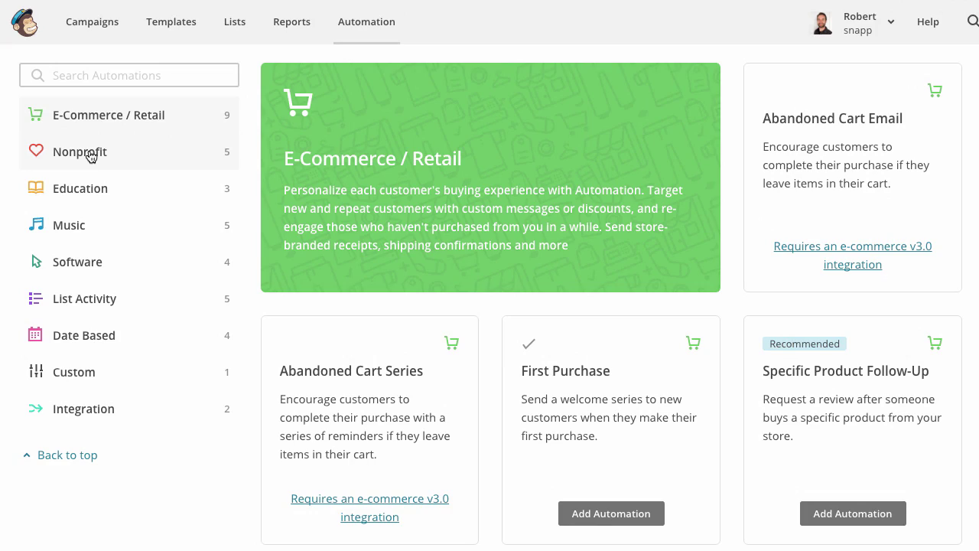
- Browse the Nonprofit and Education automation recipes and scroll through the workflow list
click(91, 153)
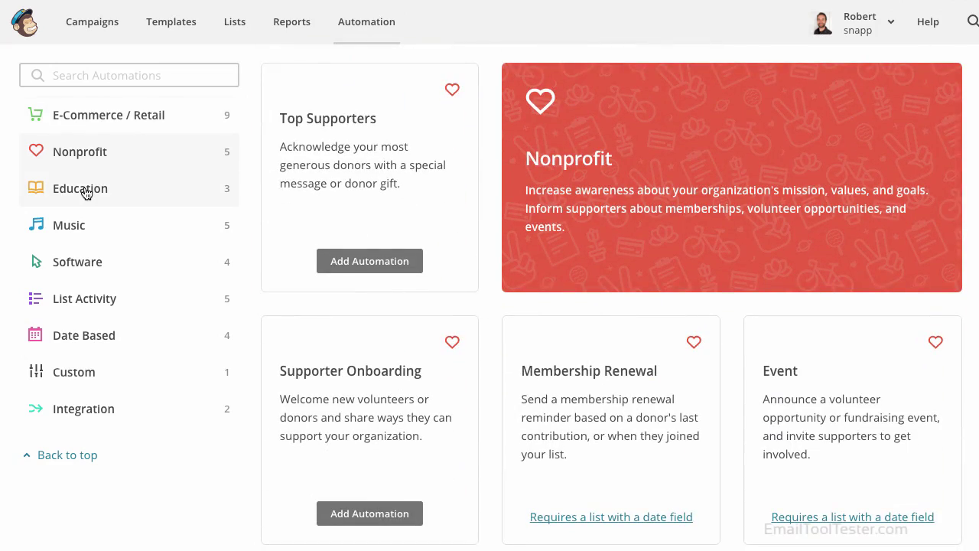
click(86, 189)
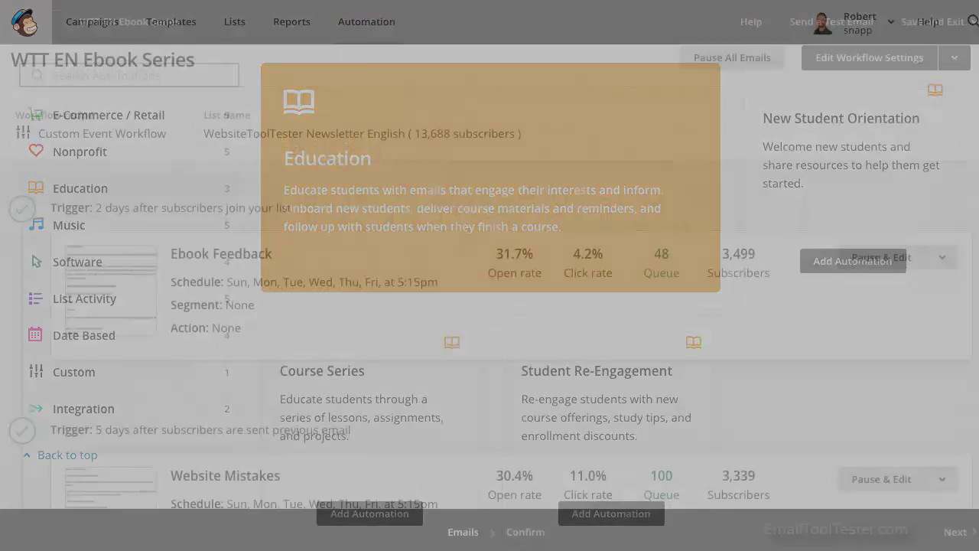
scroll(490, 275, down, 1)
scroll(489, 275, down, 1)
scroll(490, 275, down, 1)
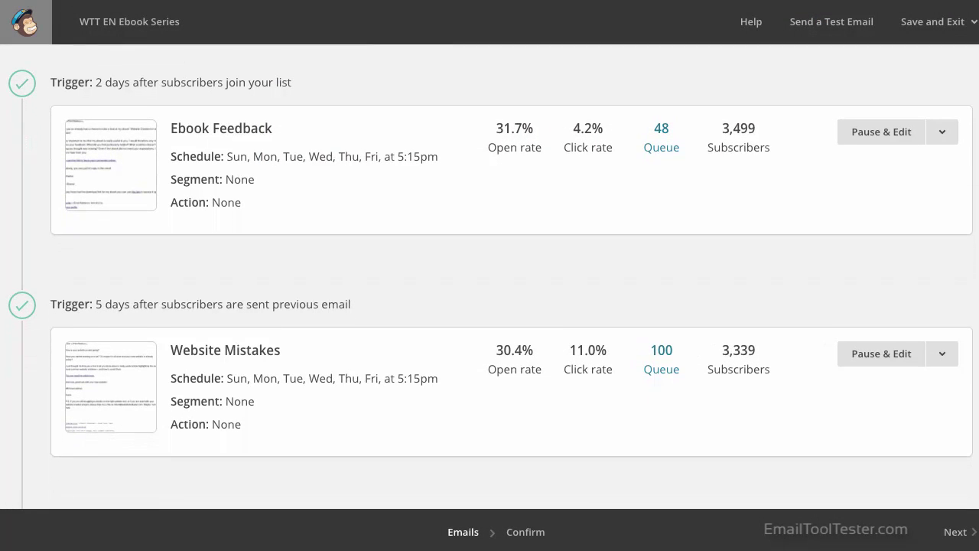
scroll(490, 275, down, 1)
scroll(489, 275, down, 1)
scroll(489, 275, down, 1)
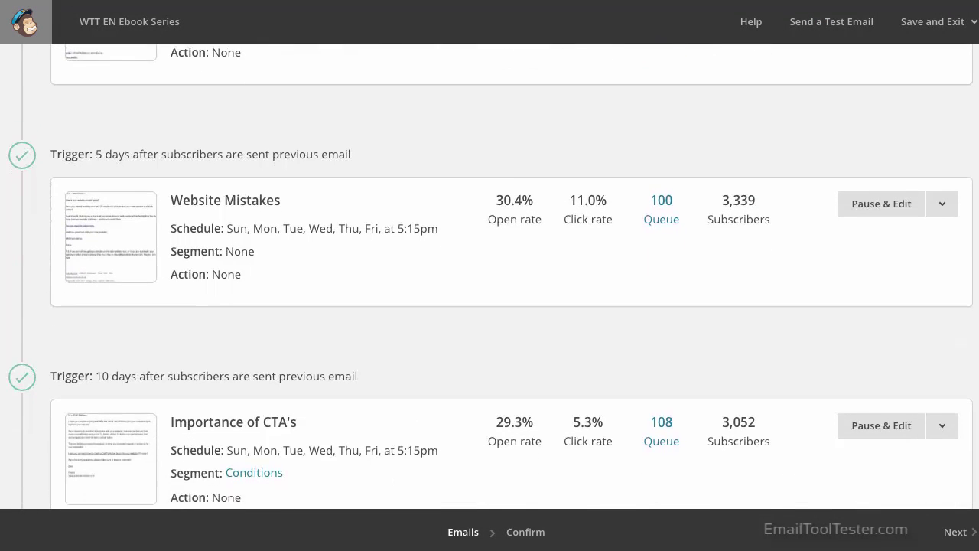
scroll(490, 275, down, 1)
scroll(489, 276, down, 1)
scroll(490, 275, down, 1)
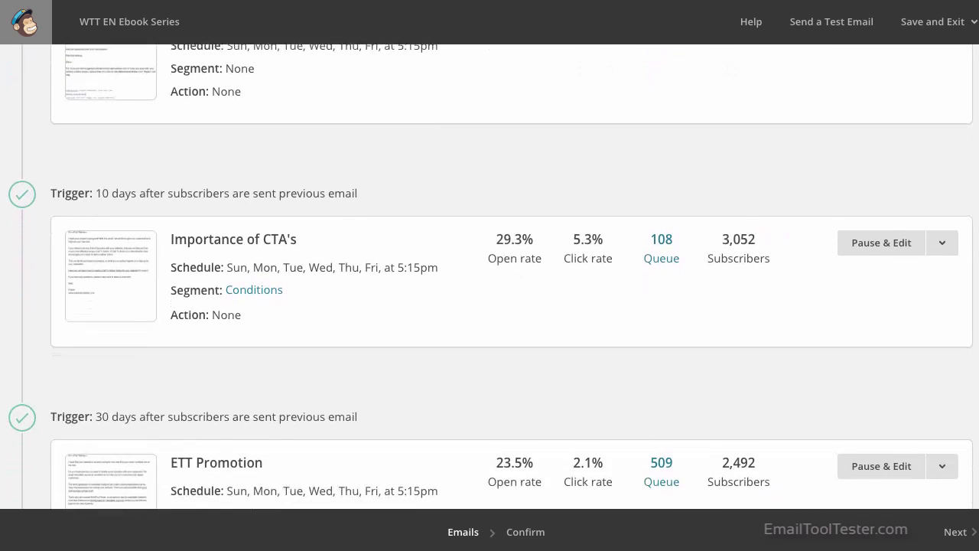
scroll(489, 275, down, 1)
scroll(489, 276, down, 1)
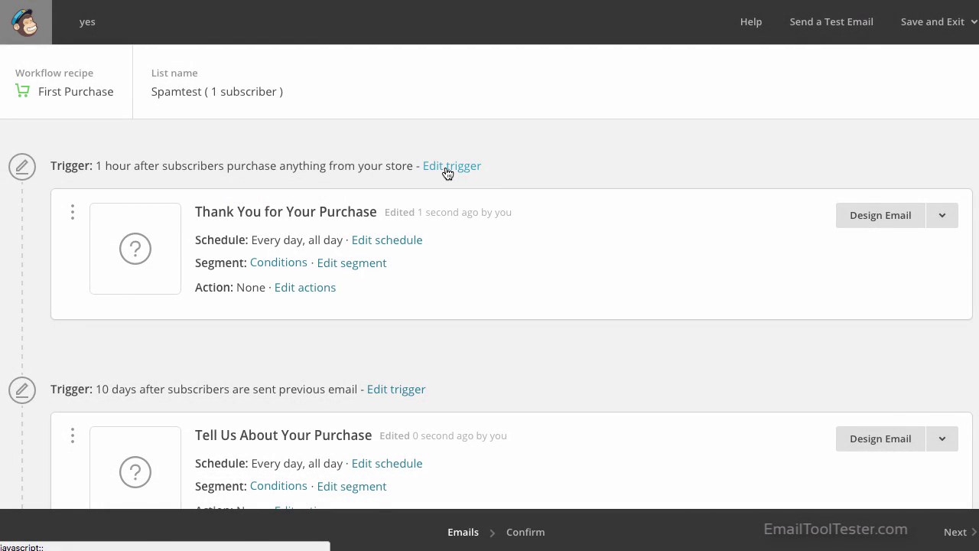
- Change the first email's trigger, reviewing E-commerce, Campaign activity, List management and Integrations triggers
click(447, 166)
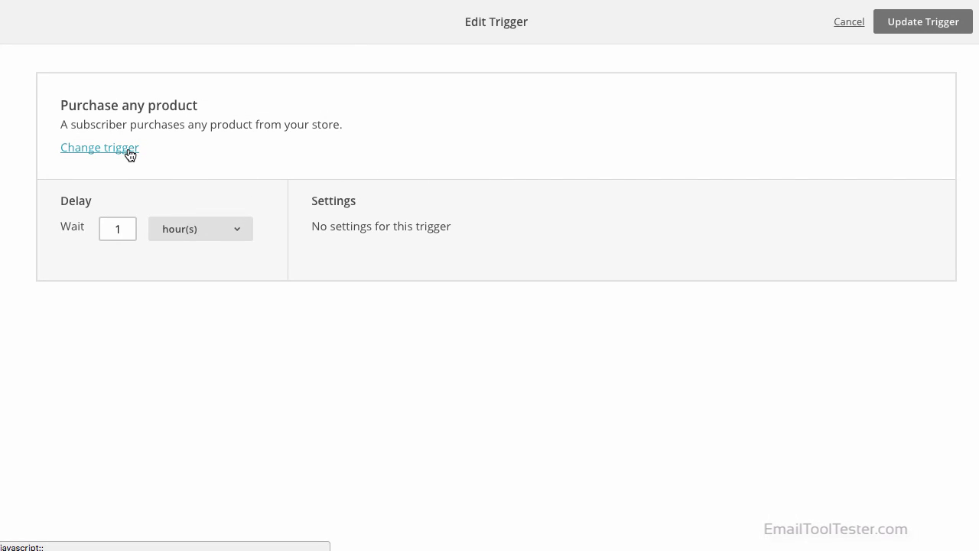
click(131, 150)
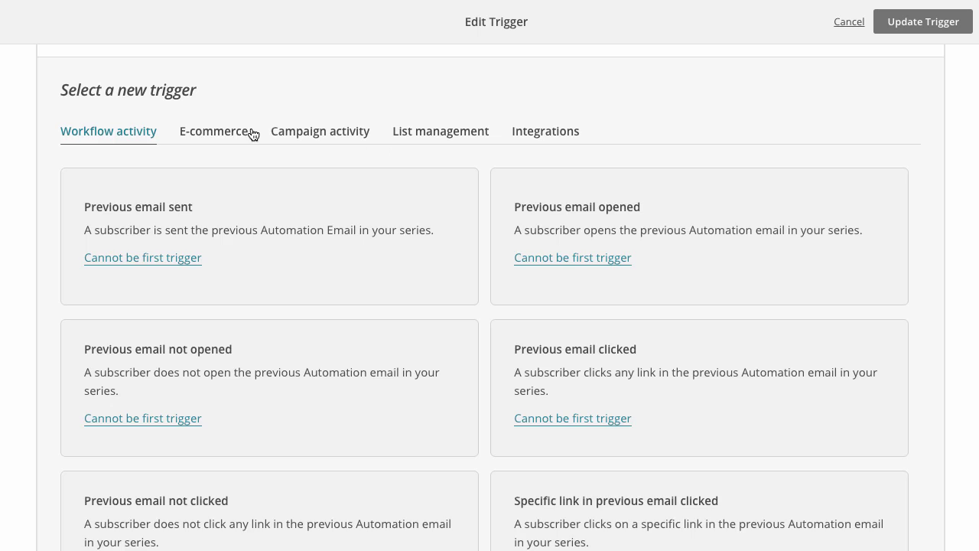
click(229, 132)
click(293, 136)
click(412, 135)
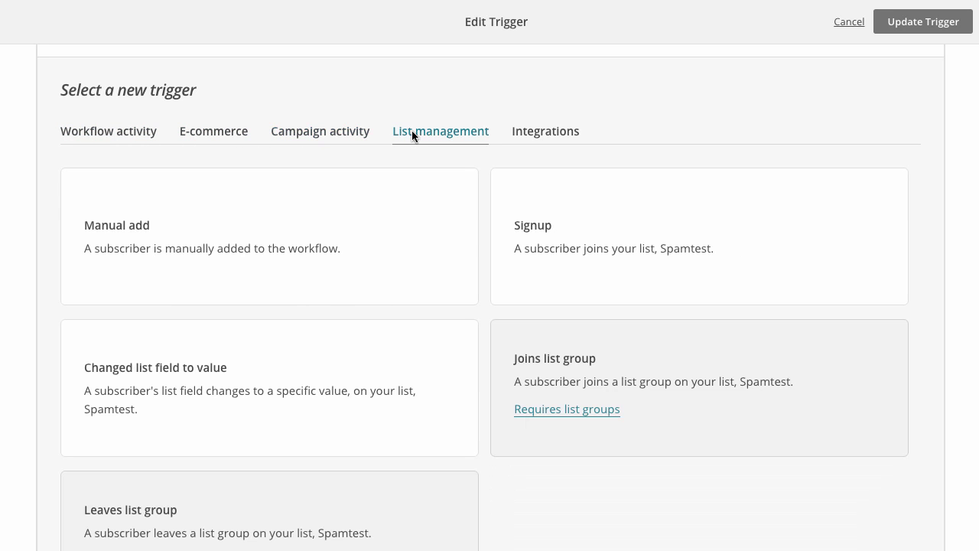
click(521, 135)
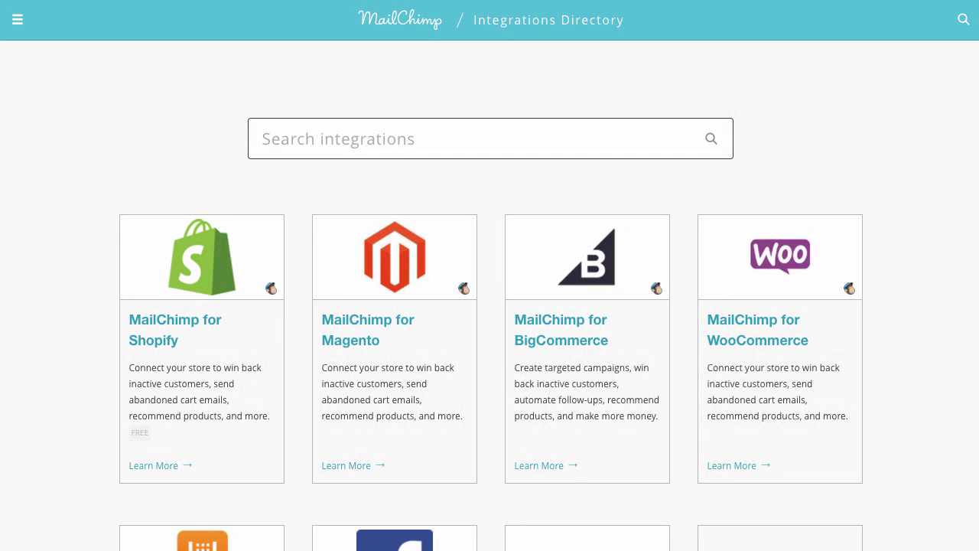
- Scroll through the Integrations Directory's store connections and go to page 3
scroll(490, 306, down, 3)
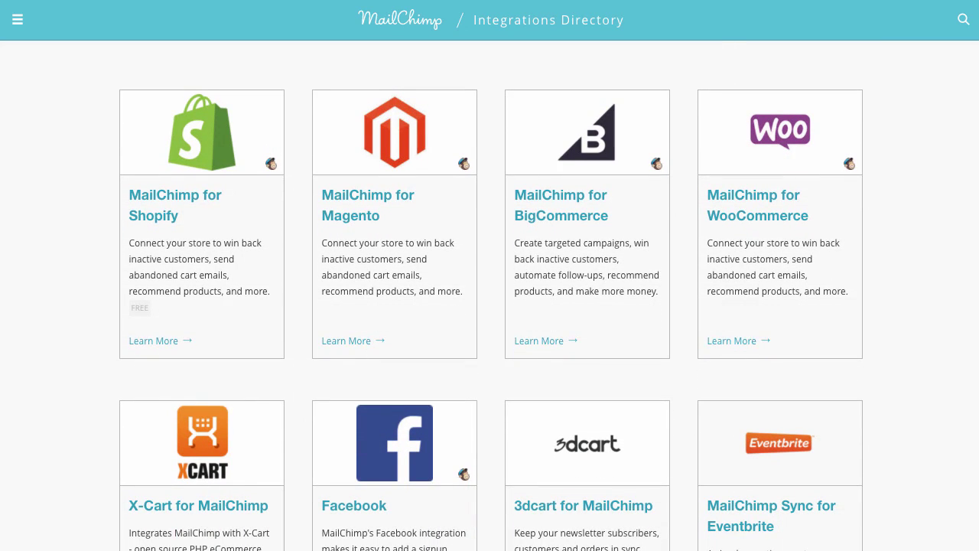
scroll(490, 306, down, 2)
scroll(489, 306, down, 2)
scroll(489, 306, down, 2)
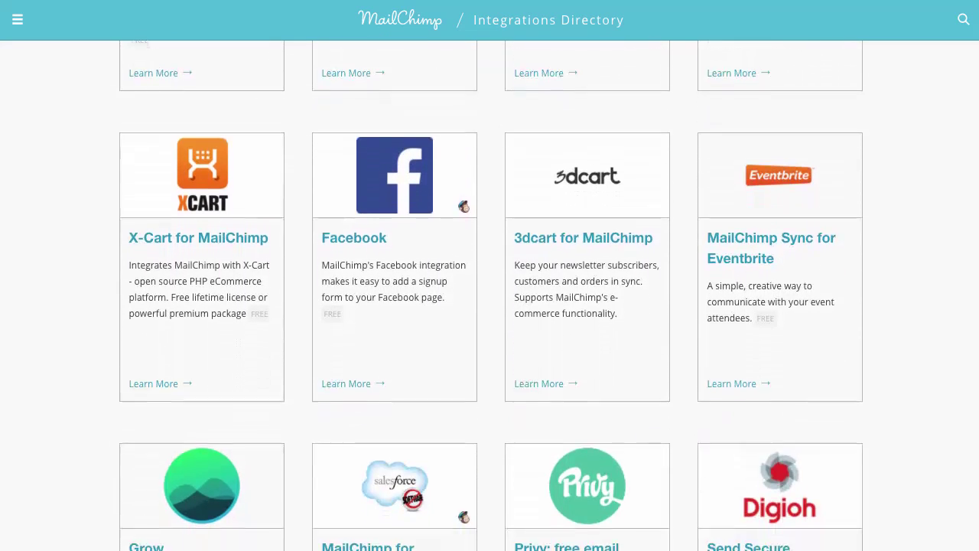
scroll(490, 306, down, 2)
scroll(490, 306, down, 2)
scroll(490, 306, down, 1)
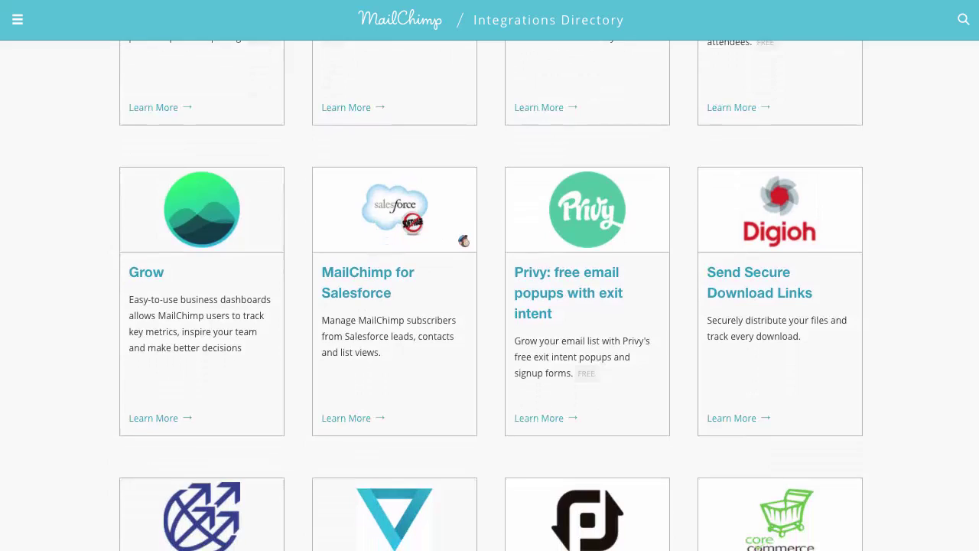
scroll(489, 306, down, 1)
scroll(490, 306, down, 1)
scroll(490, 306, down, 3)
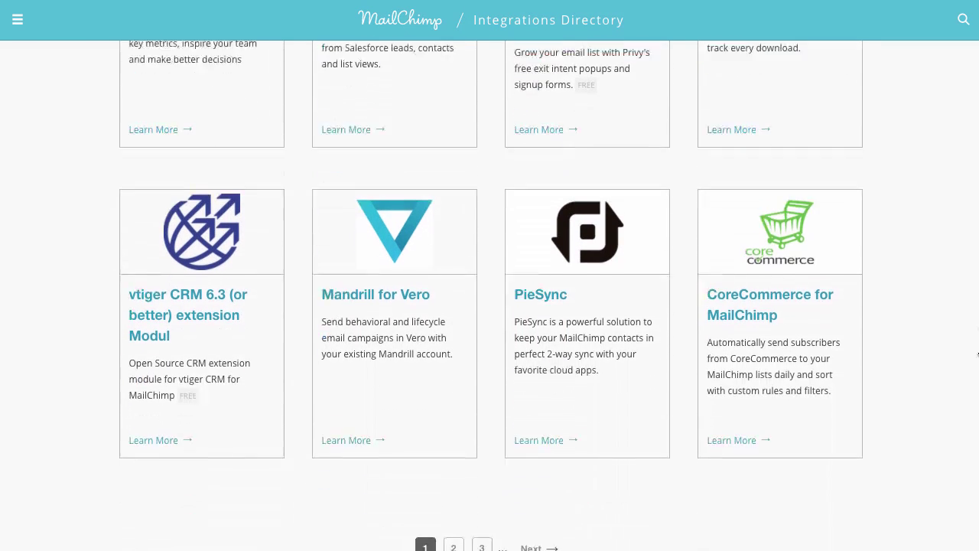
scroll(490, 306, down, 1)
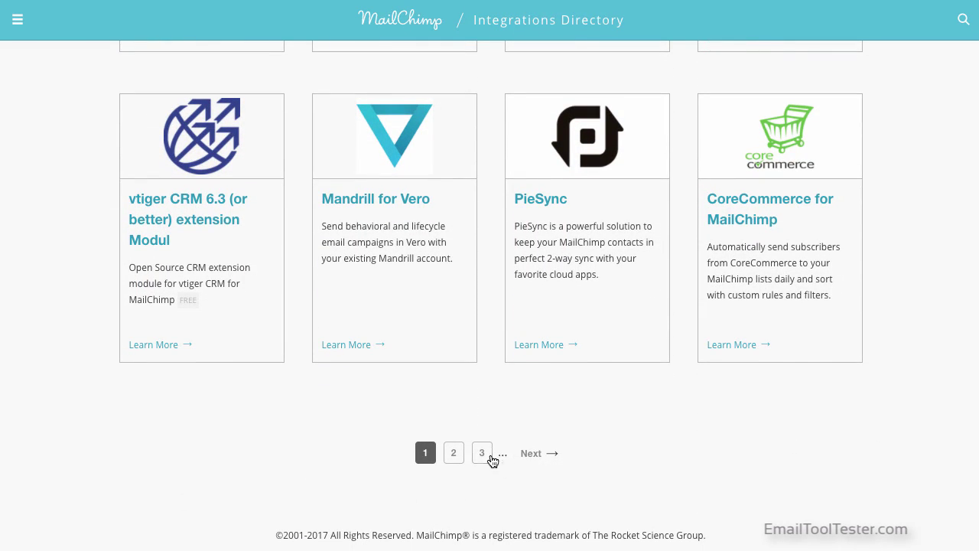
click(490, 456)
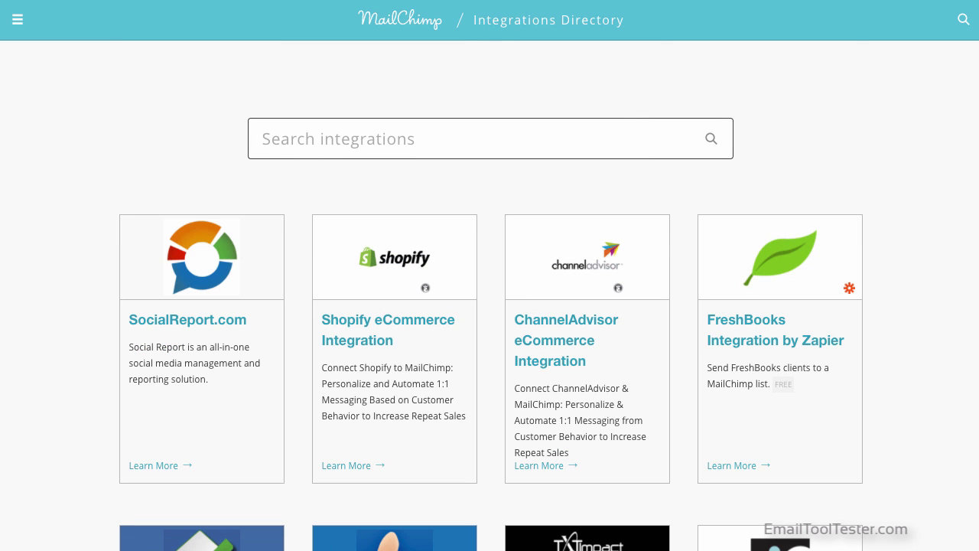
- Scroll down page 3 past Freshbooks by PieSync, DocumentLeads and Zendesk's Campaign App
scroll(972, 235, down, 1)
scroll(971, 236, down, 3)
scroll(972, 235, down, 1)
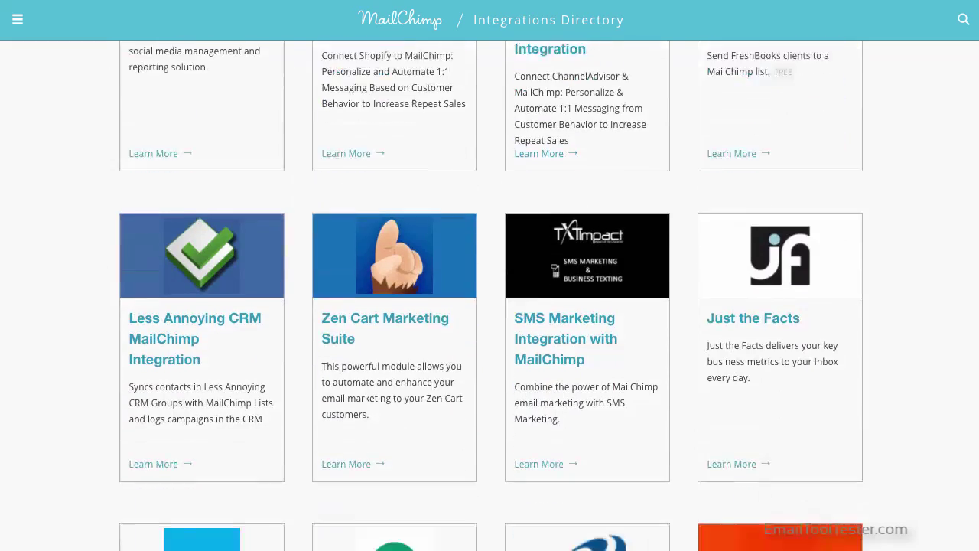
scroll(972, 236, down, 1)
scroll(969, 273, down, 1)
scroll(964, 304, down, 1)
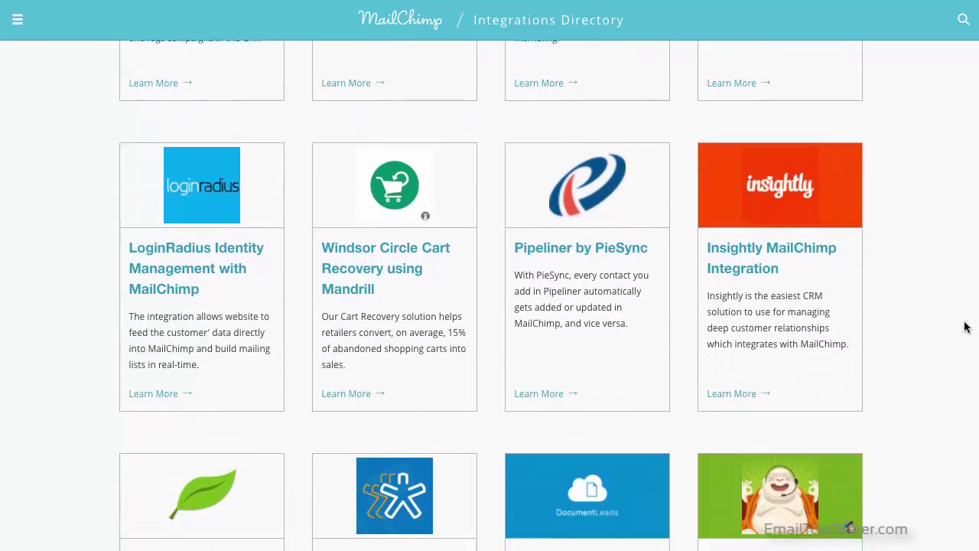
scroll(964, 328, down, 1)
scroll(957, 346, down, 1)
scroll(958, 346, down, 1)
scroll(958, 345, down, 2)
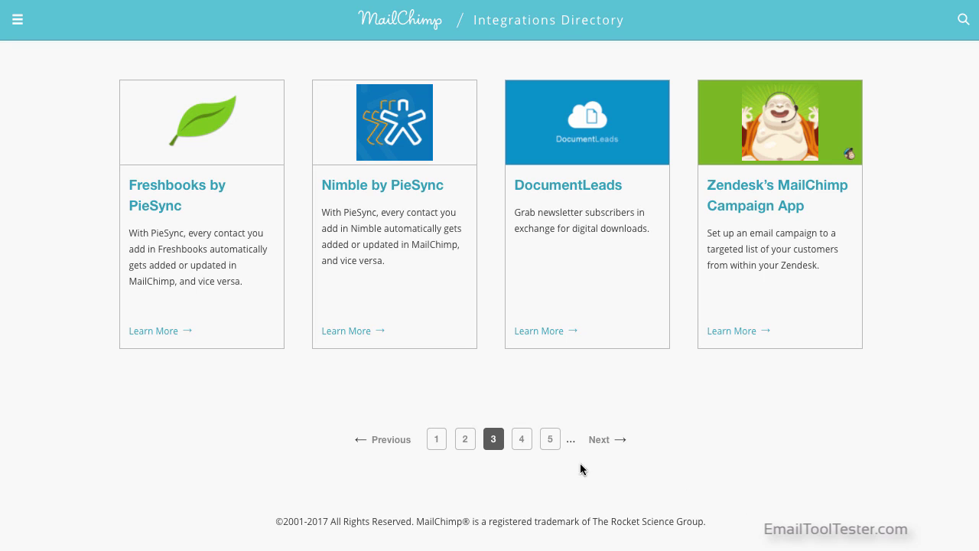
- Go to page 5 of the Integrations Directory
click(549, 440)
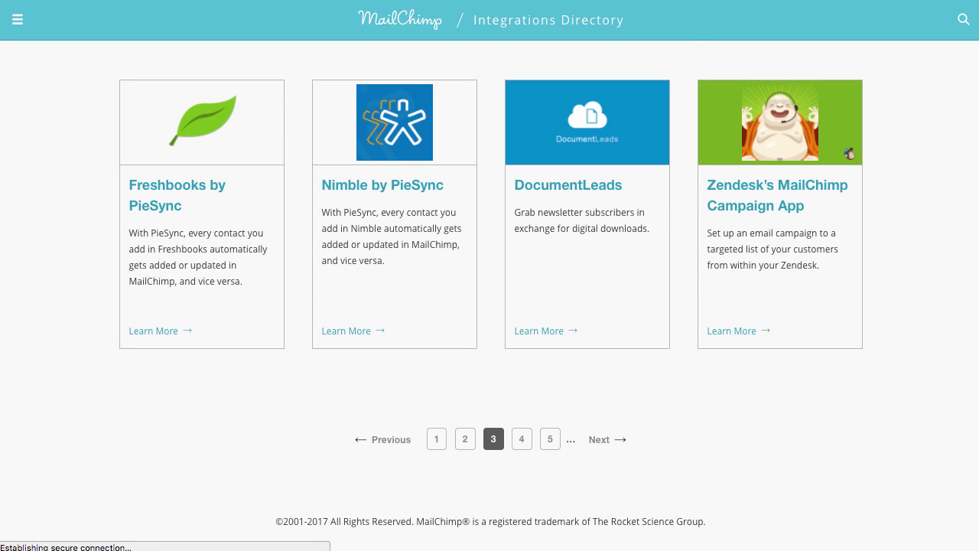